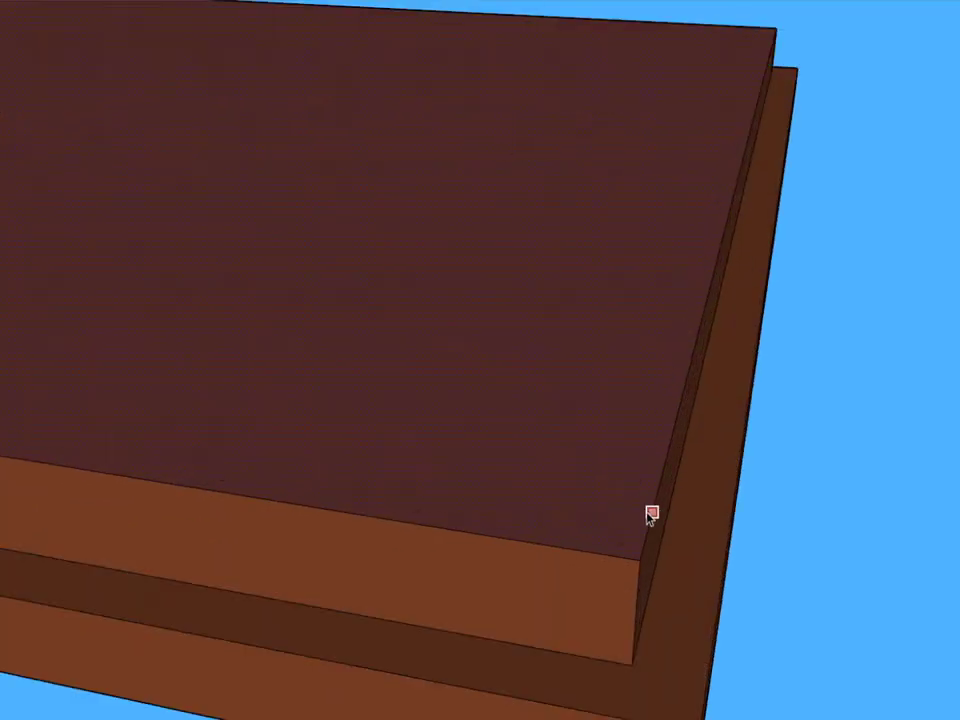
# Inset an outline on the top face and raise the inner face into a tall box.
pyautogui.click(608, 478)
pyautogui.scroll(-3, 607, 446)
pyautogui.scroll(2, 606, 377)
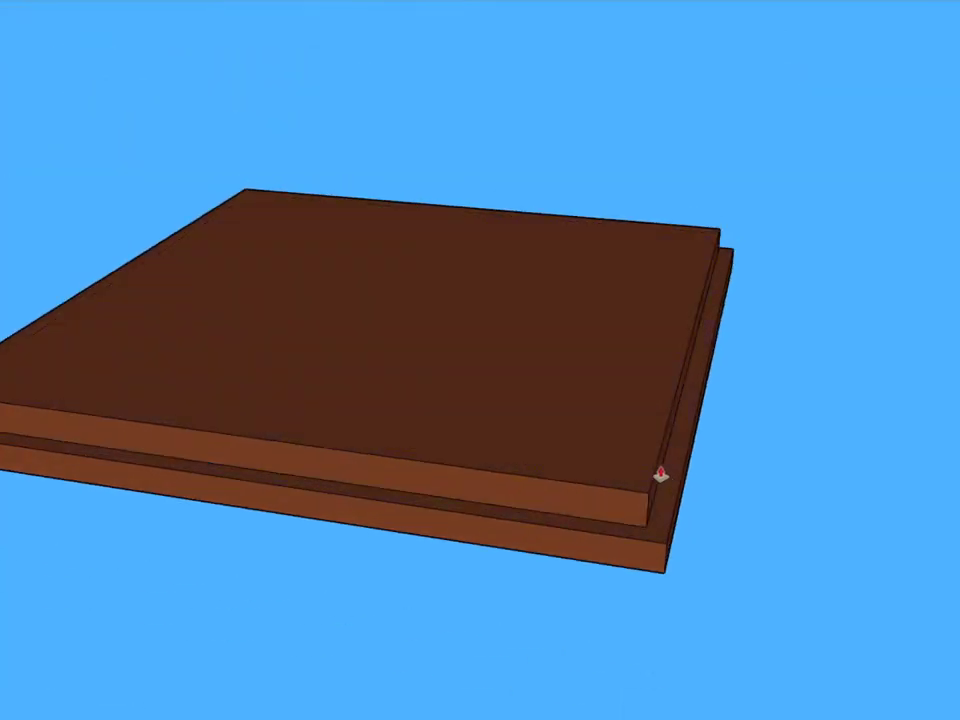
pyautogui.scroll(-1, 660, 476)
pyautogui.press('p')
pyautogui.moveTo(705, 516); pyautogui.dragTo(705, 221)
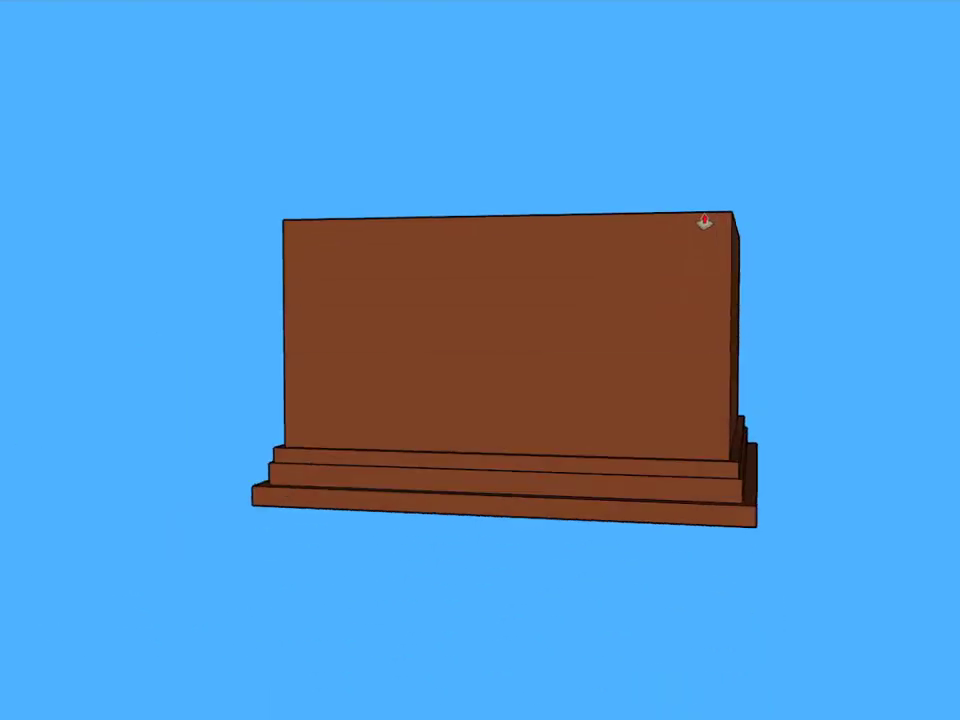
pyautogui.moveTo(705, 221)
pyautogui.mouseDown(button='middle')
pyautogui.moveTo(705, 504)
pyautogui.moveTo(541, 570)
pyautogui.mouseUp(button='middle')
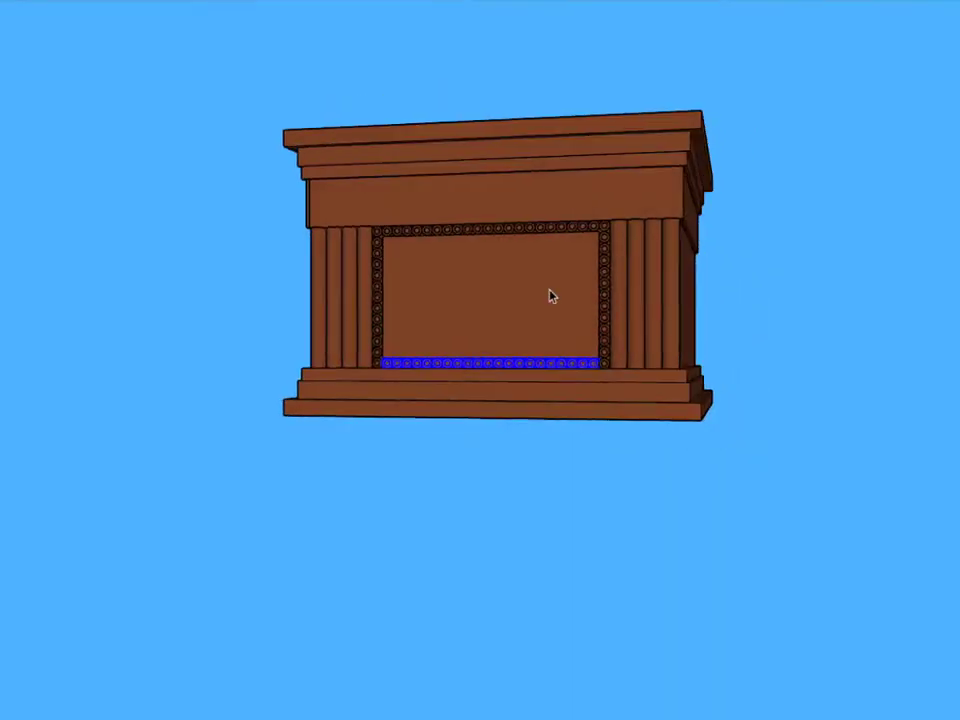
# Orbit and zoom to look down onto the cabinet top.
pyautogui.moveTo(658, 380); pyautogui.dragTo(742, 284, button='middle')
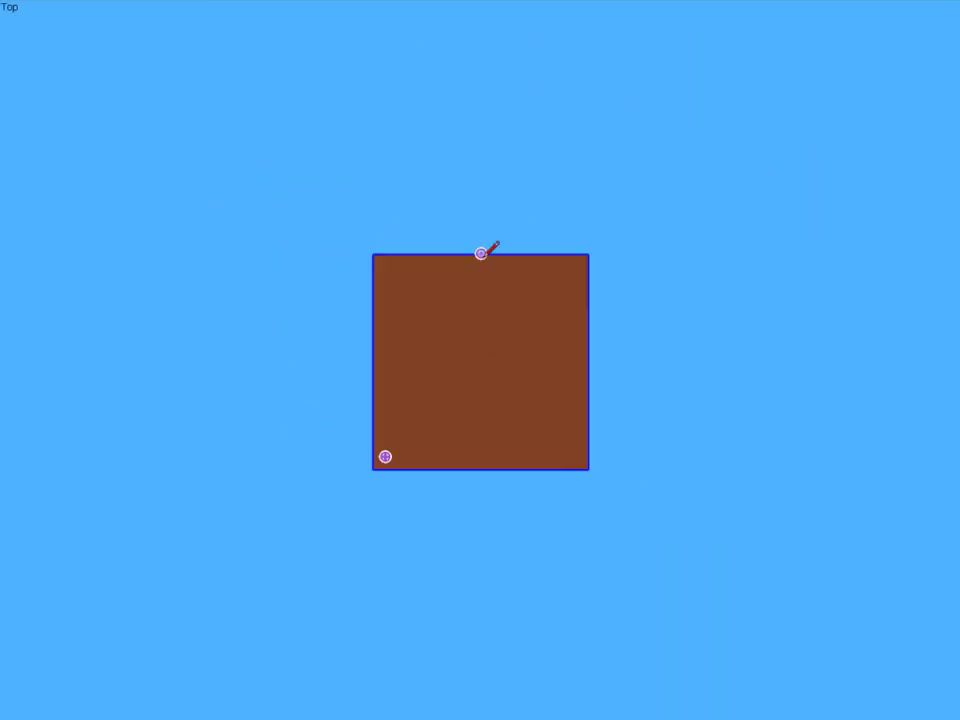
pyautogui.scroll(2, 508, 380)
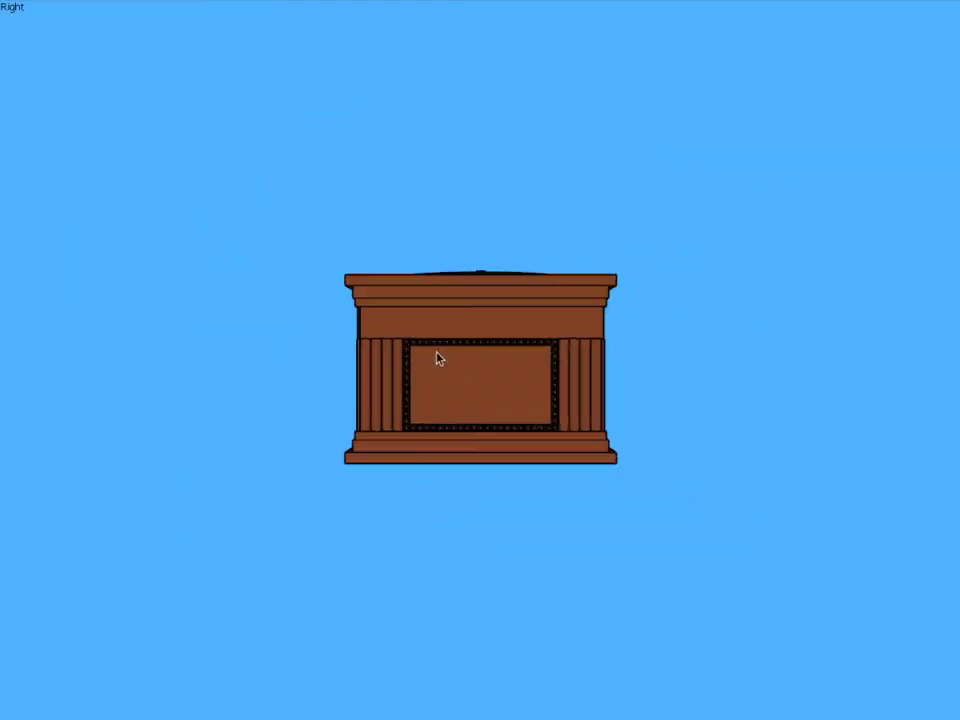
# Trace the first arc of the support-arm profile on the rectangle.
pyautogui.moveTo(784, 433); pyautogui.dragTo(612, 373, button='middle')
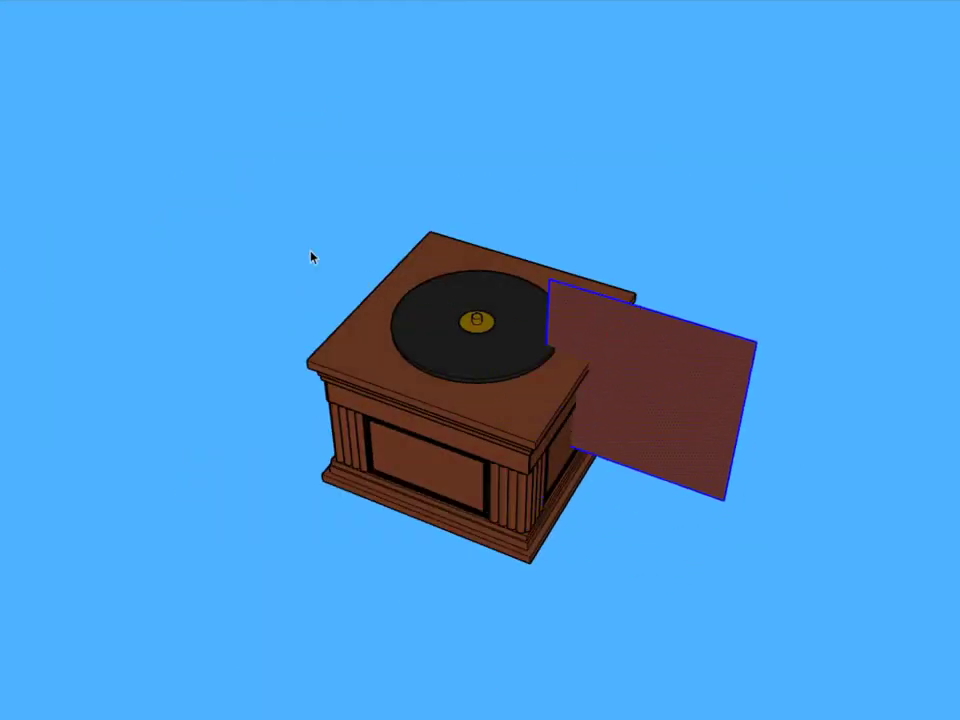
pyautogui.scroll(3, 516, 306)
pyautogui.scroll(1, 568, 373)
pyautogui.scroll(5, 529, 193)
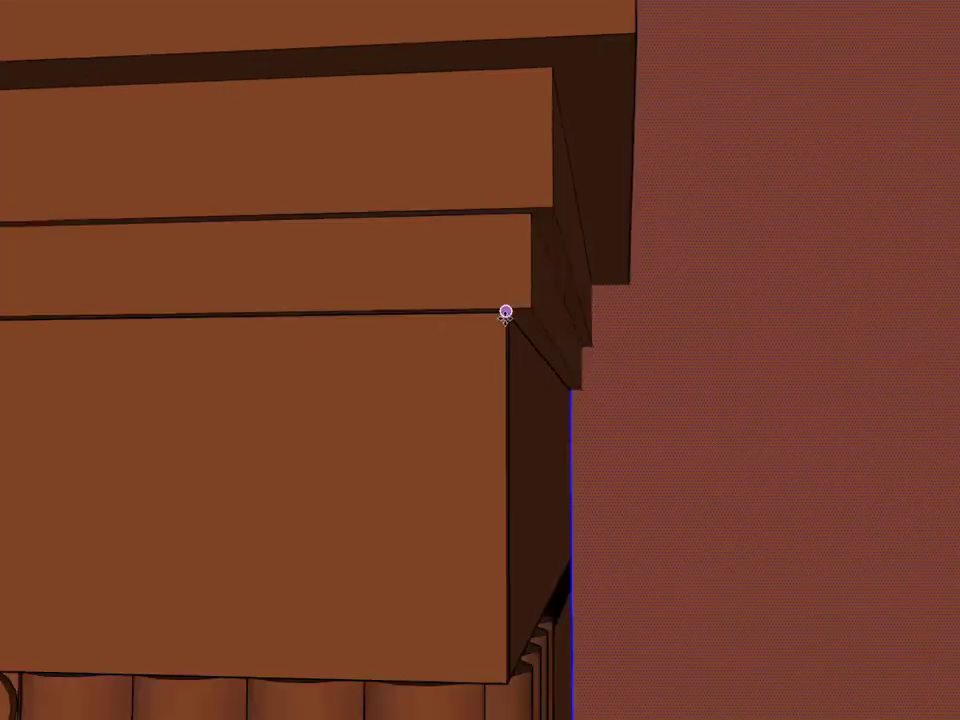
pyautogui.scroll(-5, 506, 313)
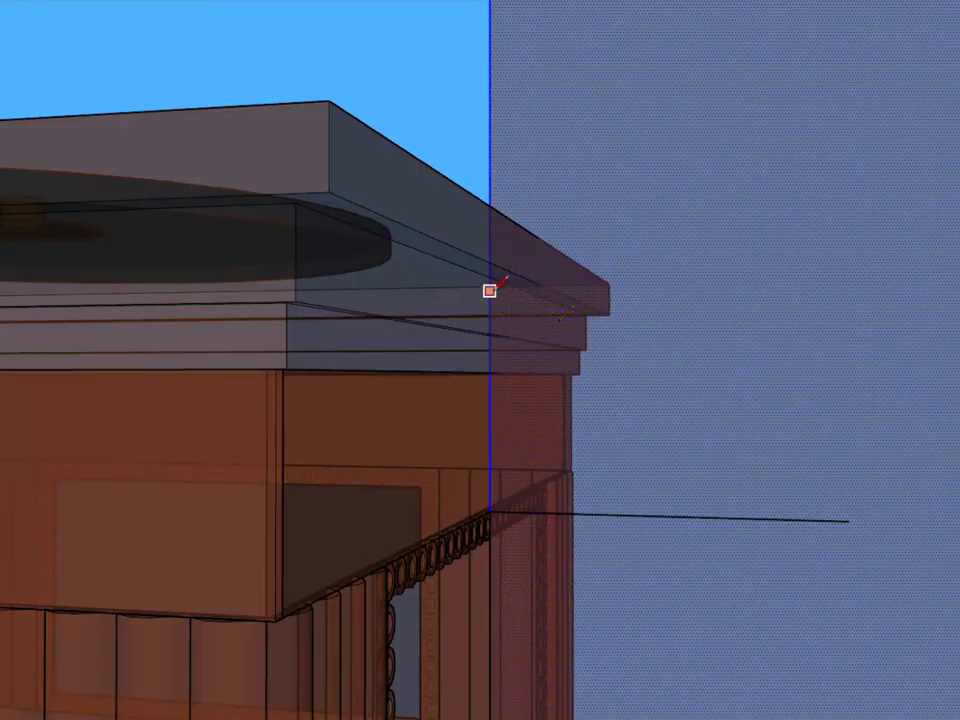
pyautogui.scroll(2, 700, 345)
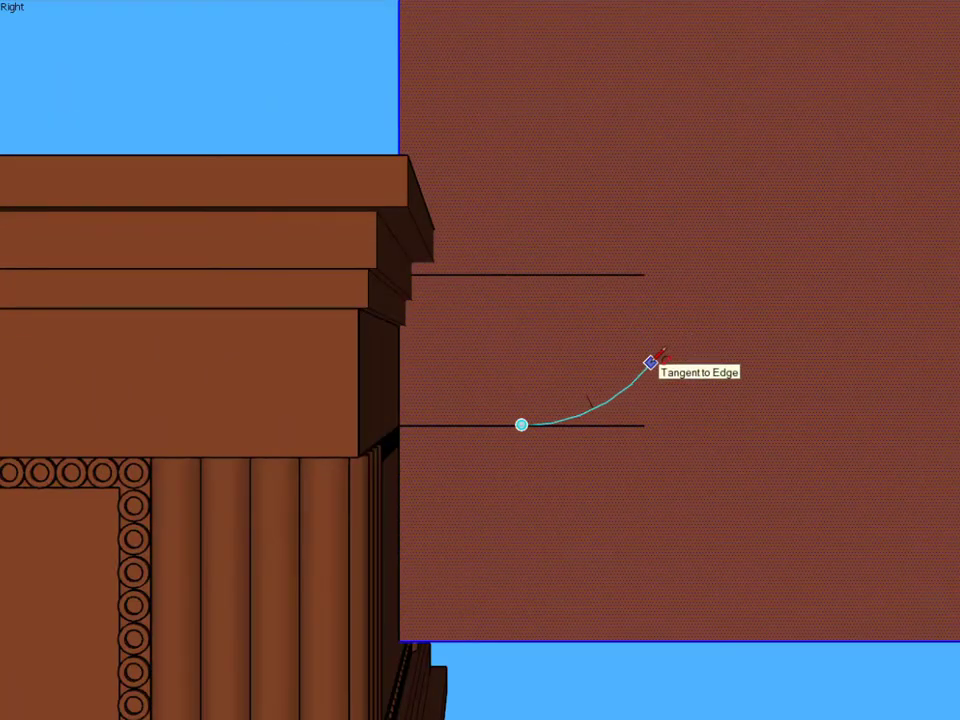
pyautogui.scroll(-1, 711, 292)
pyautogui.click(697, 289)
pyautogui.scroll(2, 709, 261)
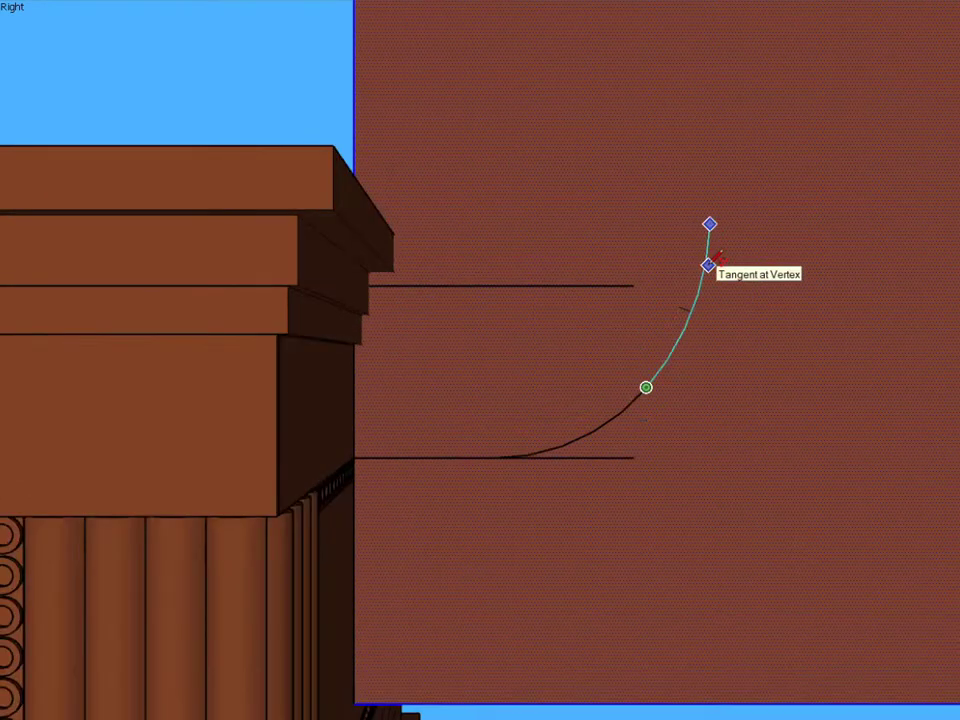
pyautogui.scroll(-2, 701, 242)
# Continue the arm profile upward with further arc segments.
pyautogui.scroll(2, 776, 165)
pyautogui.scroll(-2, 678, 236)
pyautogui.click(678, 236)
pyautogui.scroll(2, 678, 236)
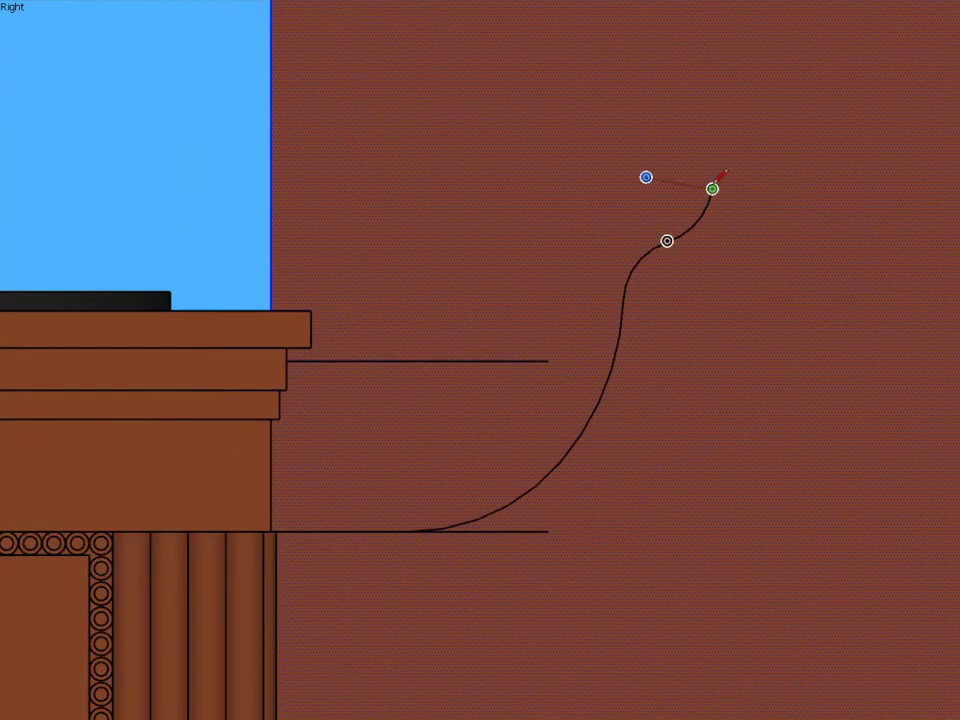
pyautogui.click(711, 189)
pyautogui.scroll(-1, 690, 195)
# In Right view, end the profile arcs on the rectangle's vertical edge.
pyautogui.moveTo(493, 460); pyautogui.dragTo(364, 615, button='middle')
pyautogui.scroll(3, 293, 603)
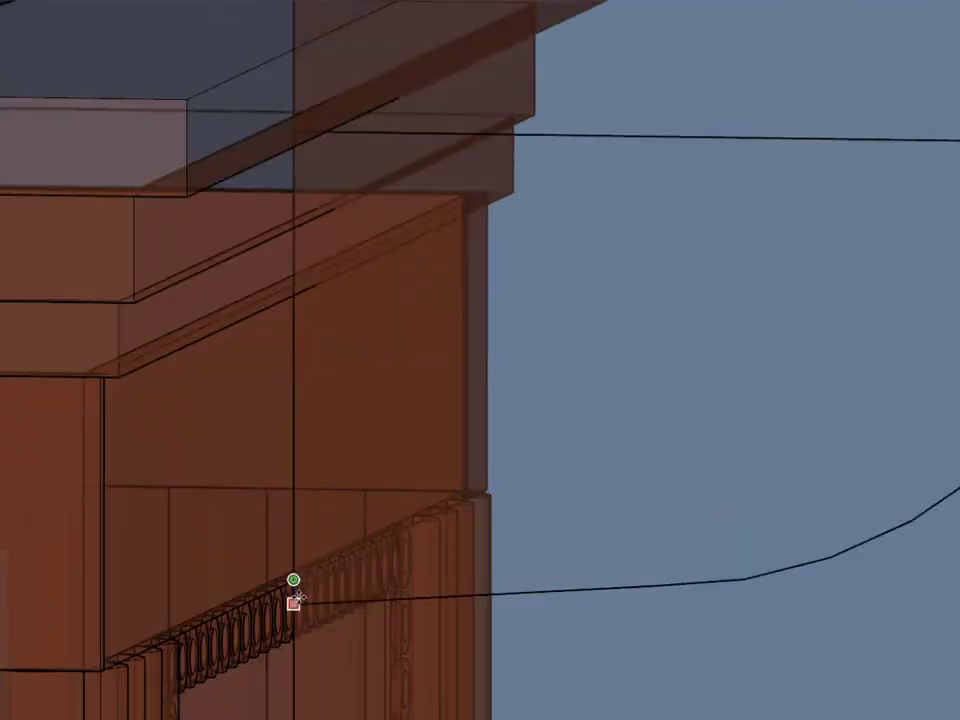
pyautogui.press('4')
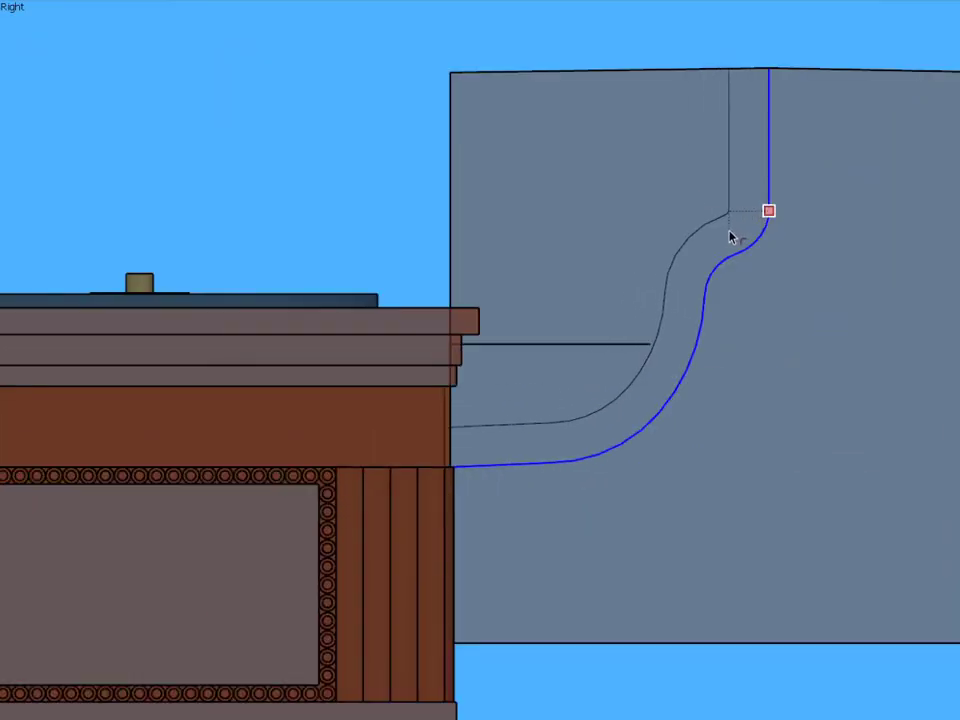
pyautogui.click(730, 236)
pyautogui.scroll(3, 730, 236)
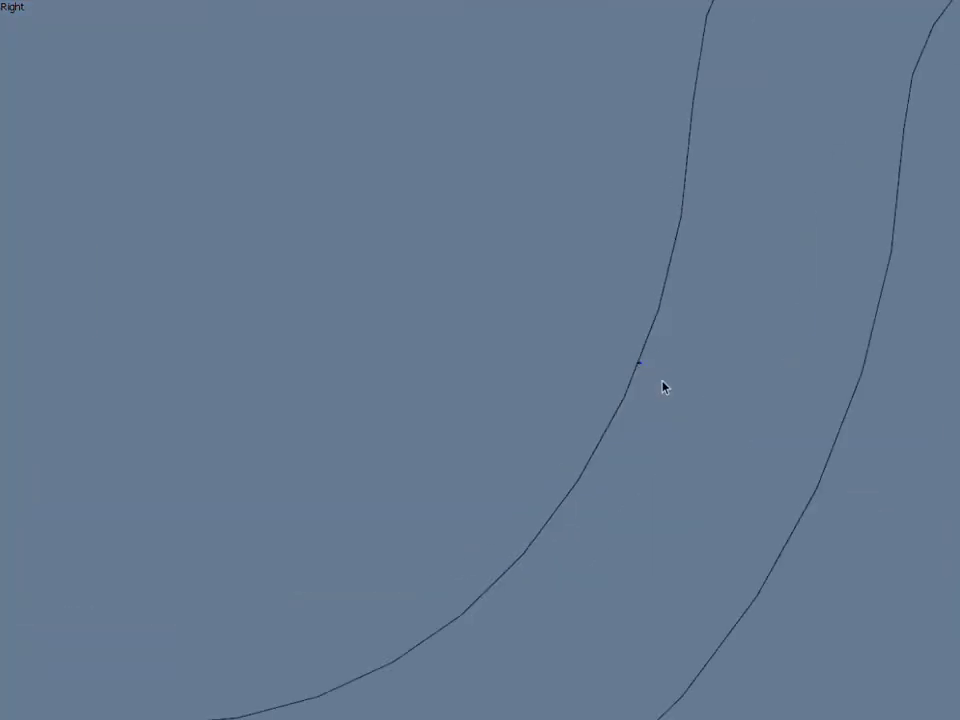
pyautogui.scroll(-3, 664, 386)
pyautogui.scroll(2, 689, 289)
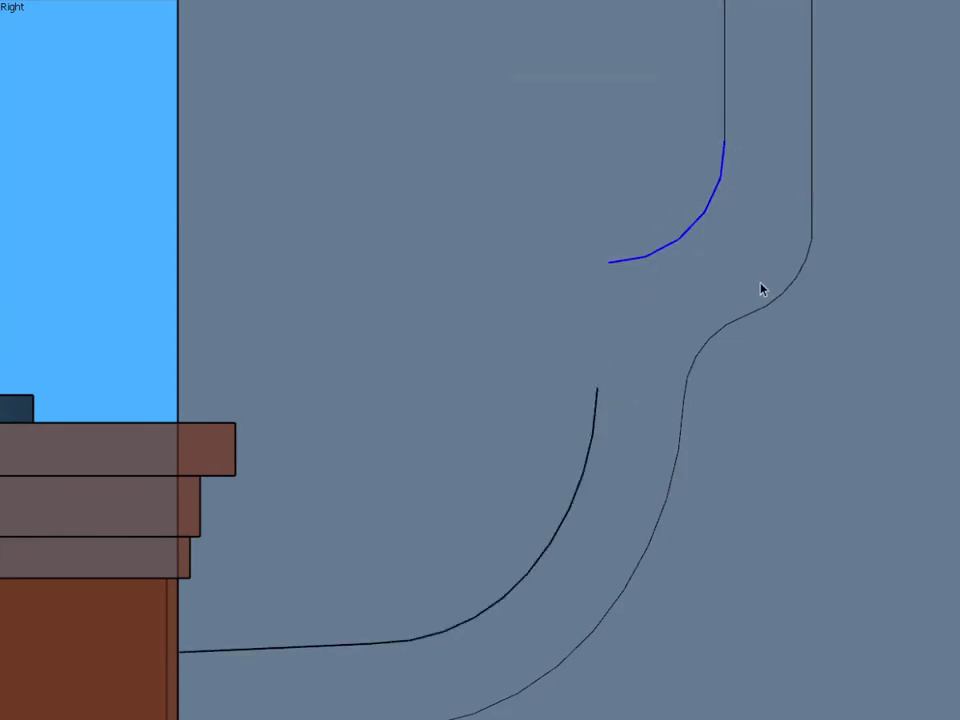
pyautogui.click(727, 143)
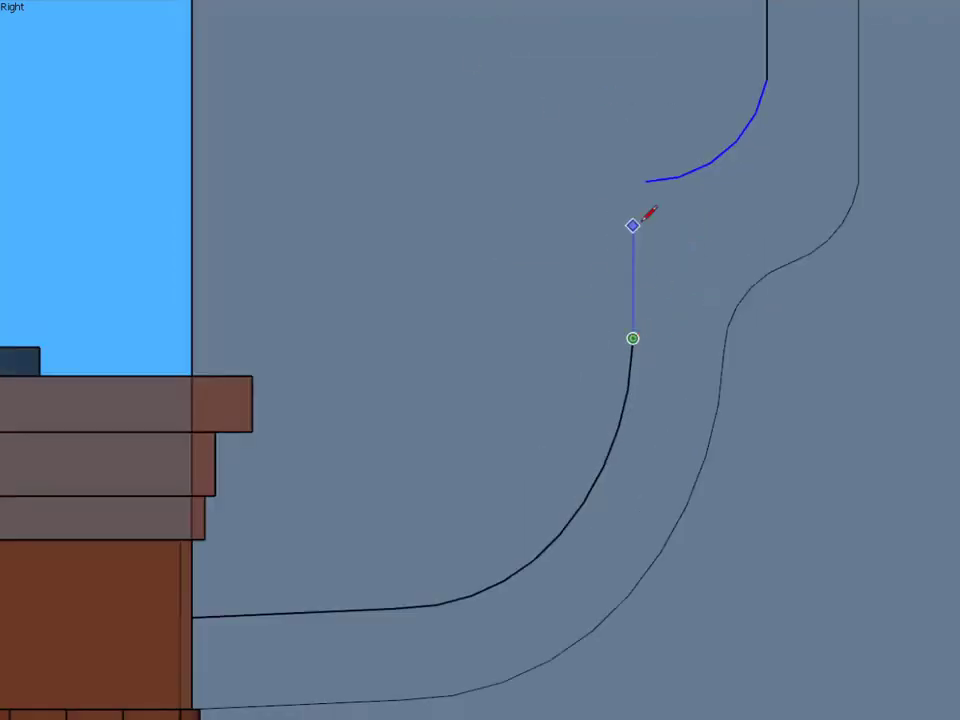
pyautogui.scroll(-3, 585, 456)
pyautogui.scroll(2, 640, 300)
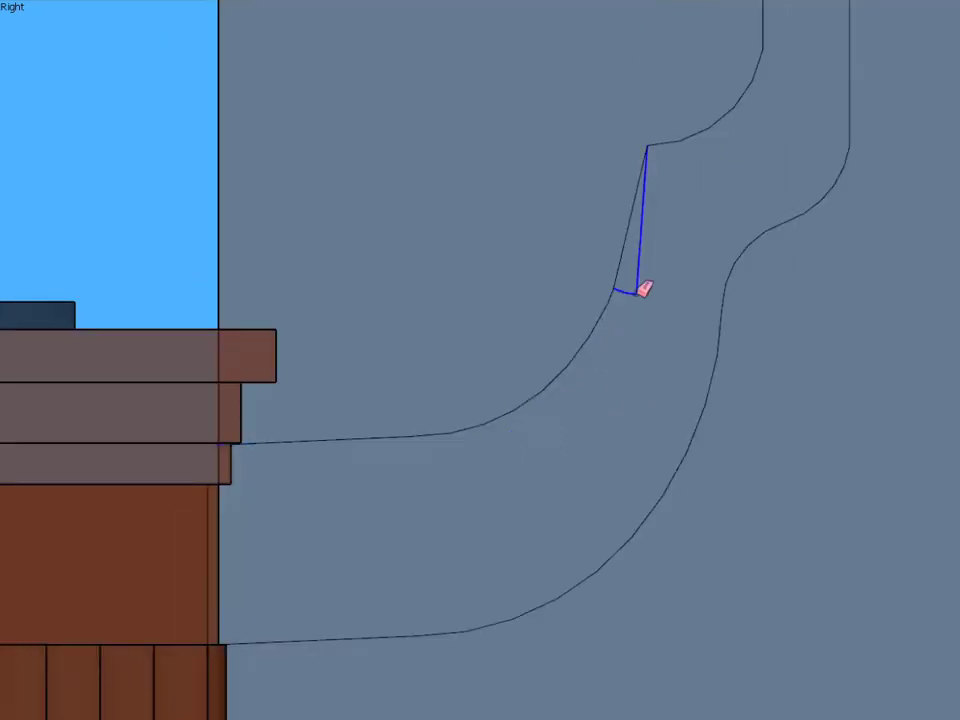
# Erase stray edges outside the arm profile and begin another arc from the vertical edge.
pyautogui.moveTo(644, 289); pyautogui.dragTo(645, 287)
pyautogui.scroll(-3, 700, 220)
pyautogui.press('a')
pyautogui.scroll(3, 651, 165)
pyautogui.scroll(-2, 690, 180)
pyautogui.click(716, 286)
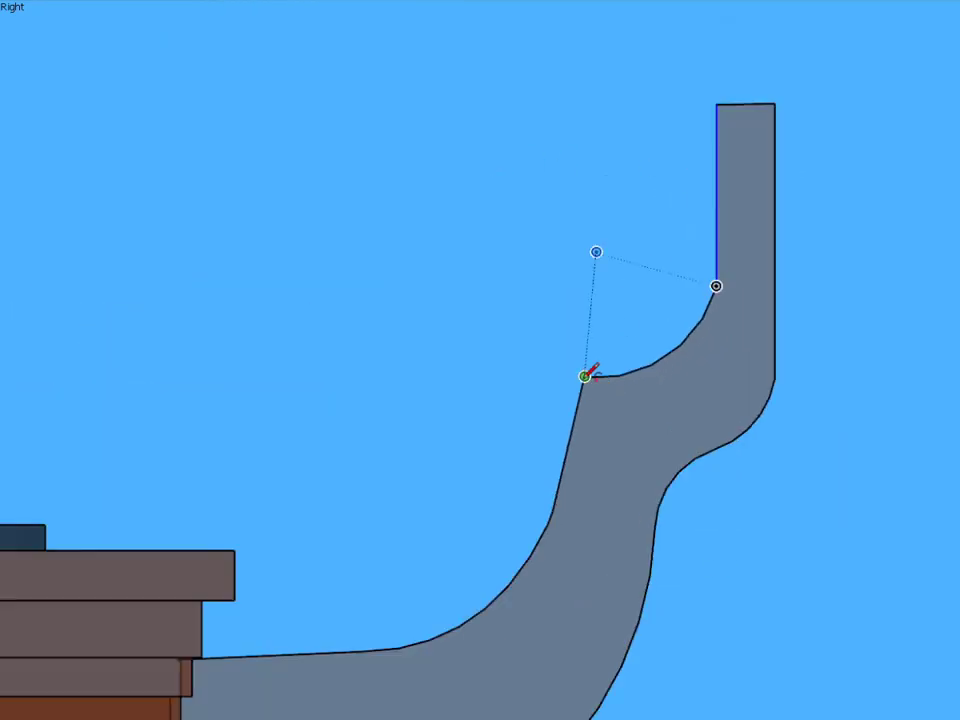
pyautogui.scroll(3, 701, 306)
pyautogui.scroll(-4, 681, 476)
# Return to isometric view and select the extruded curved support arm.
pyautogui.press('space')
pyautogui.moveTo(681, 476); pyautogui.dragTo(481, 565, button='middle')
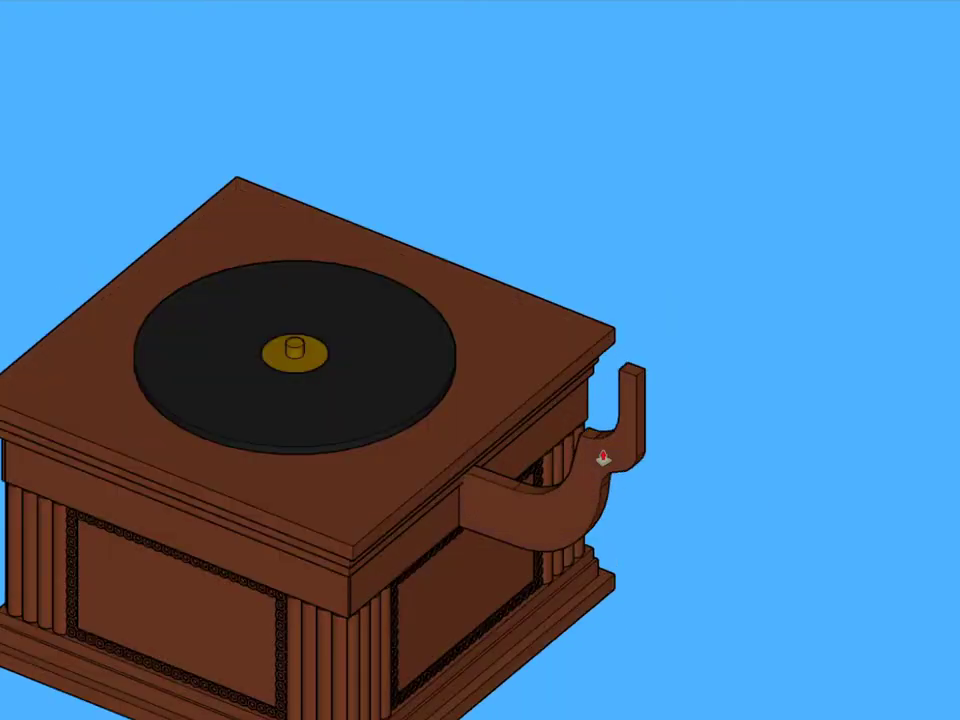
pyautogui.scroll(3, 525, 443)
pyautogui.scroll(2, 602, 456)
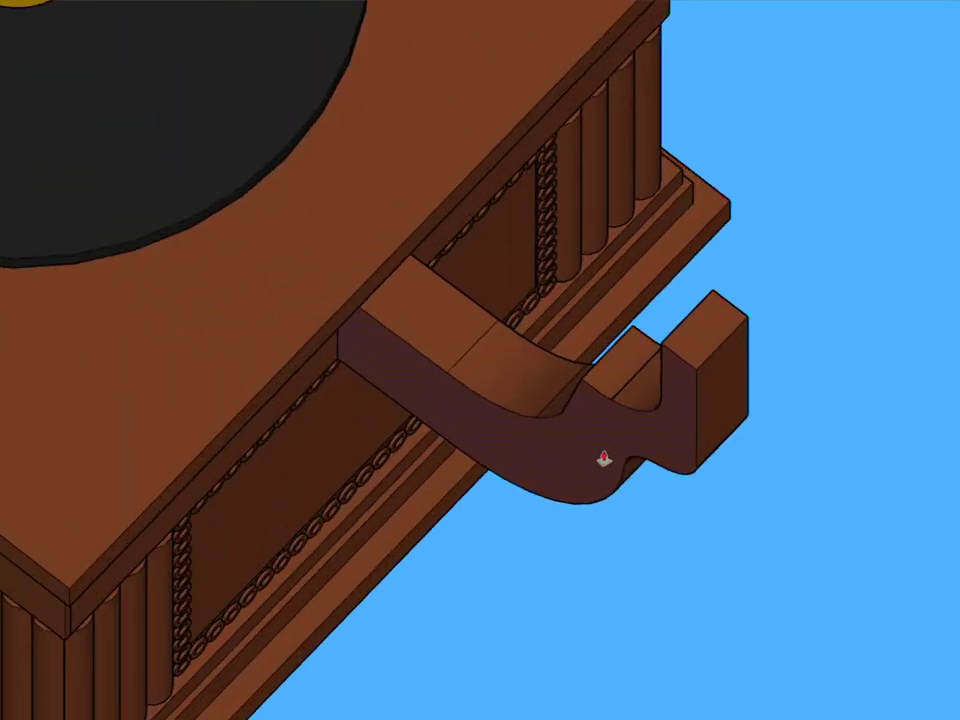
pyautogui.moveTo(602, 456); pyautogui.dragTo(568, 407, button='middle')
pyautogui.click(568, 407)
pyautogui.moveTo(505, 203); pyautogui.dragTo(540, 215, button='middle')
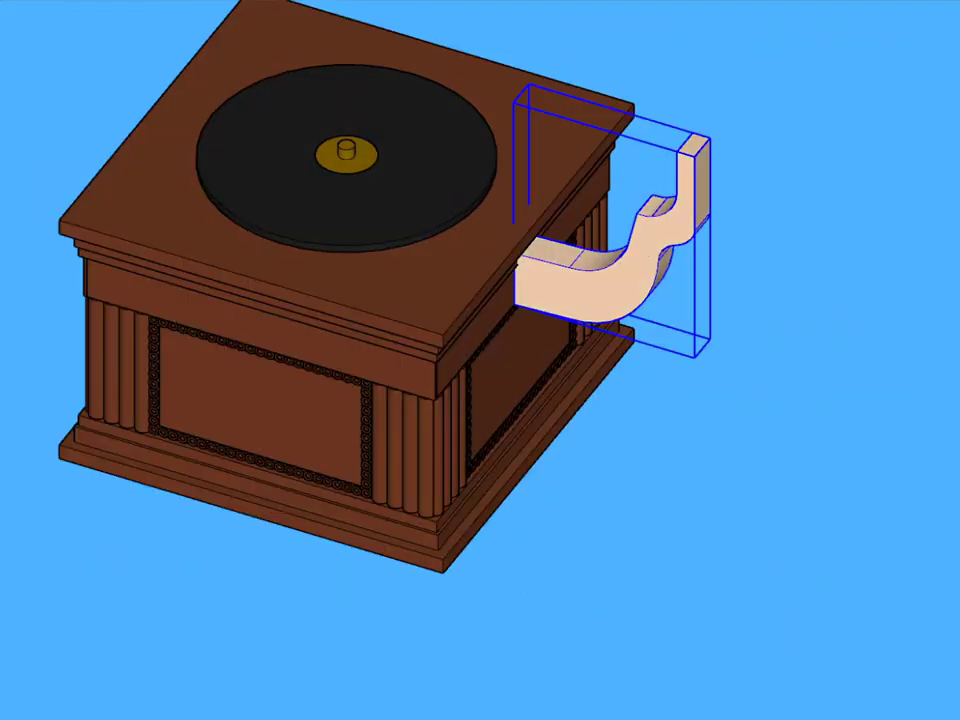
# In Top view, draw a circle on the end of the support arm.
pyautogui.press('l')
pyautogui.press('F2')
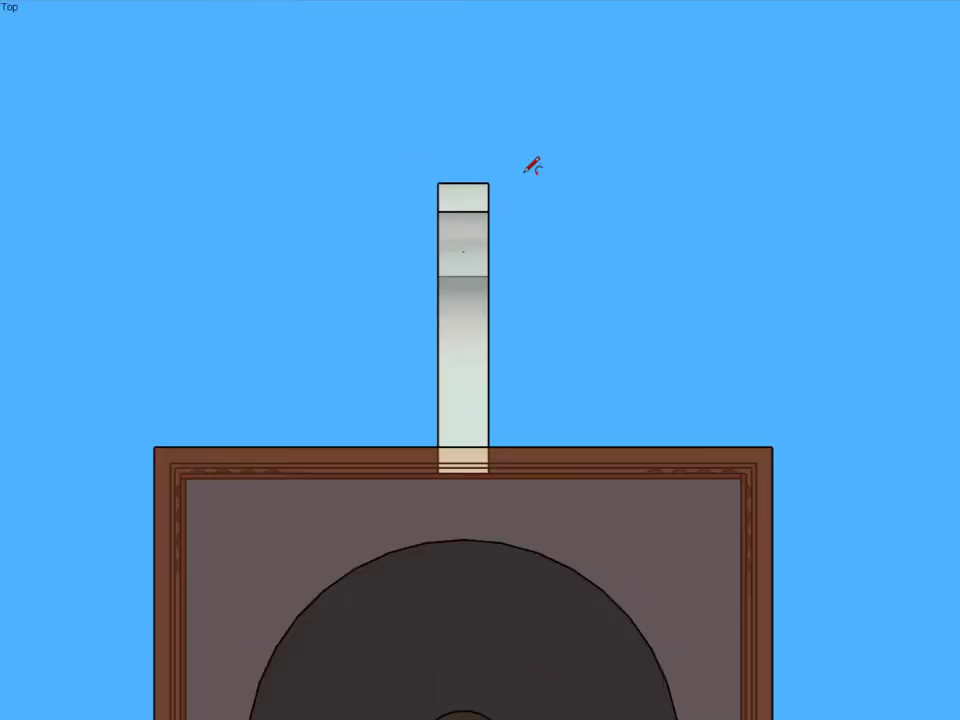
pyautogui.scroll(2, 531, 183)
pyautogui.click(426, 264)
pyautogui.click(469, 259)
pyautogui.scroll(3, 437, 328)
pyautogui.scroll(5, 437, 328)
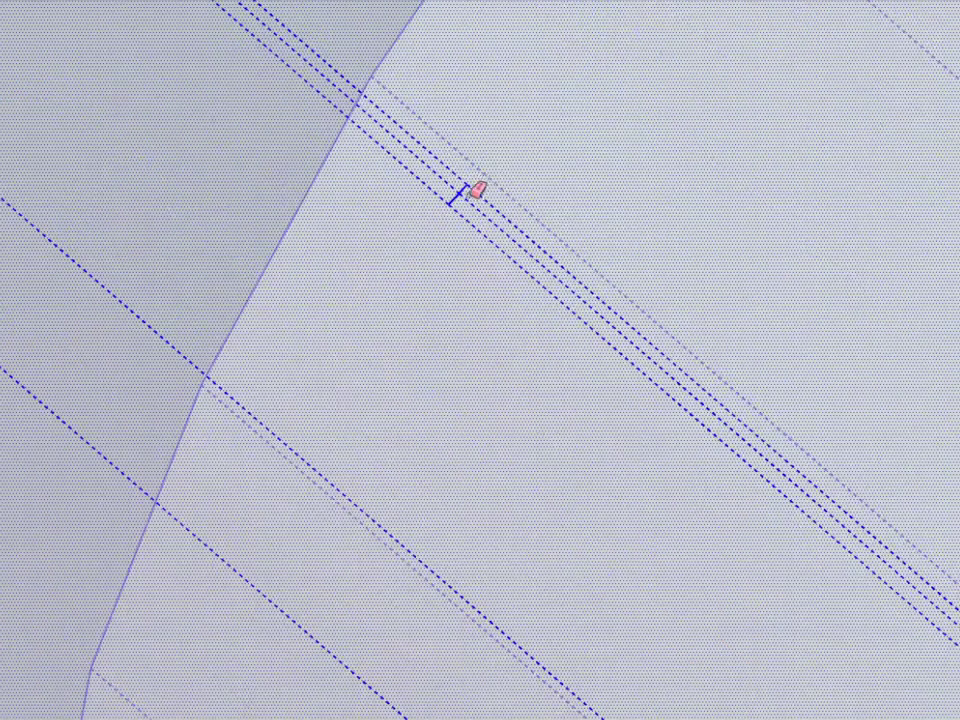
pyautogui.scroll(4, 450, 192)
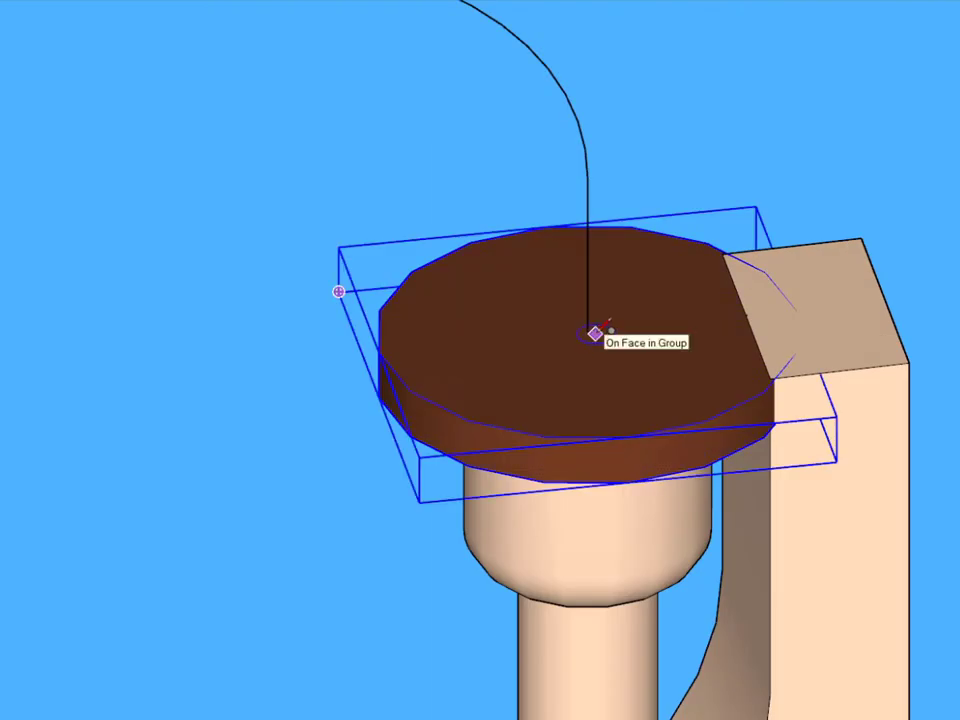
# Place a circle centred on the cap face for the pipe's cross-section.
pyautogui.click(587, 331)
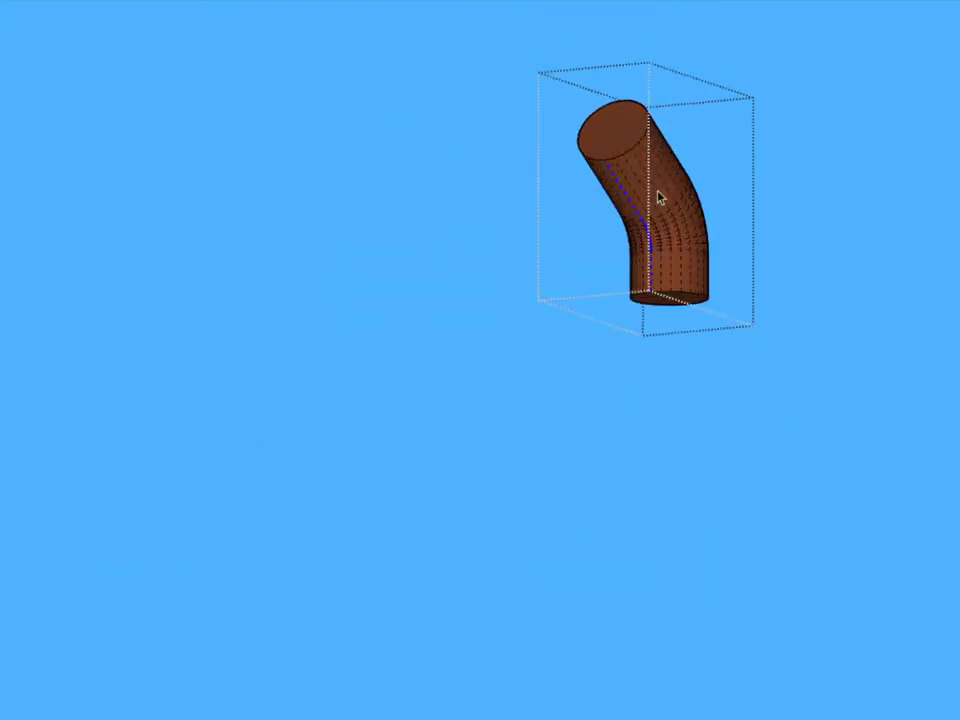
pyautogui.scroll(5, 707, 229)
pyautogui.scroll(-1, 693, 220)
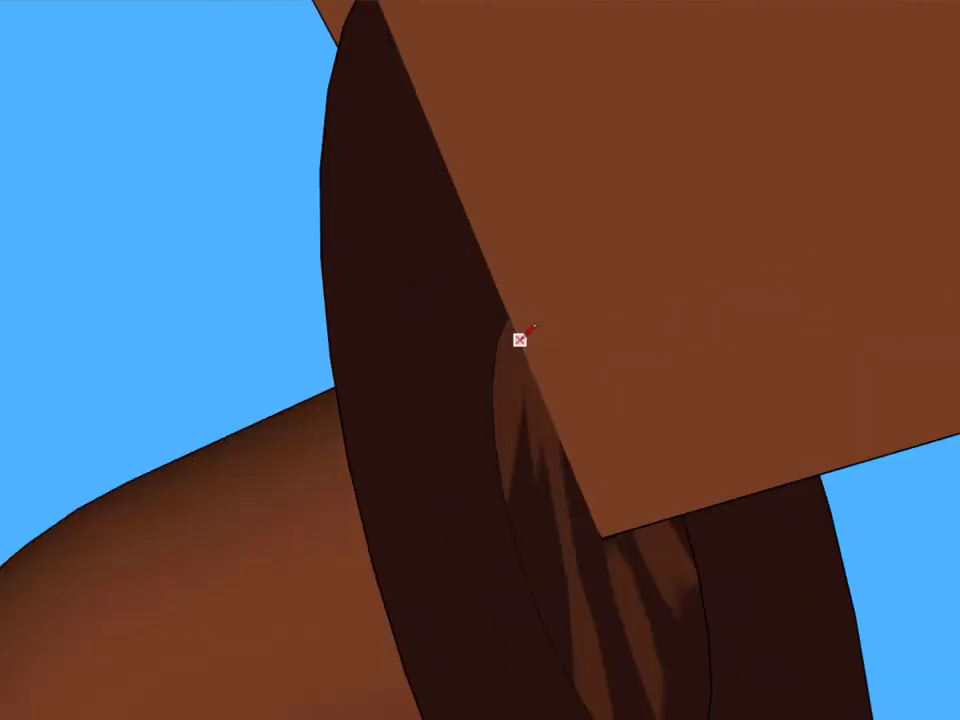
# Start the horn profile with a line from the horn–pipe joint.
pyautogui.click(520, 340)
pyautogui.scroll(-2, 450, 70)
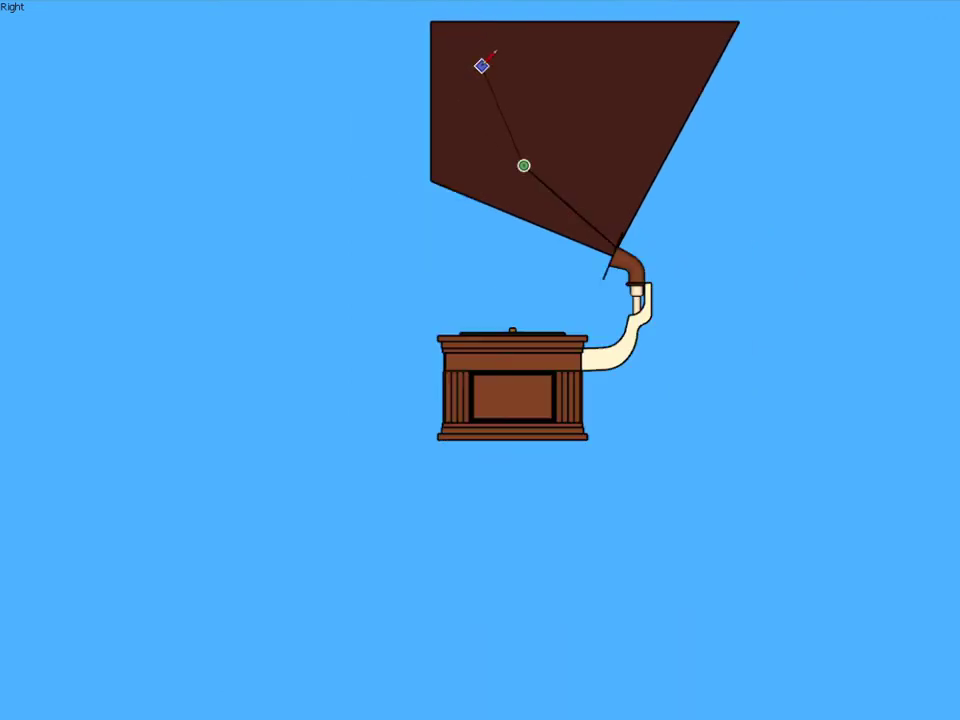
pyautogui.scroll(2, 520, 170)
pyautogui.scroll(-2, 537, 177)
pyautogui.scroll(2, 595, 240)
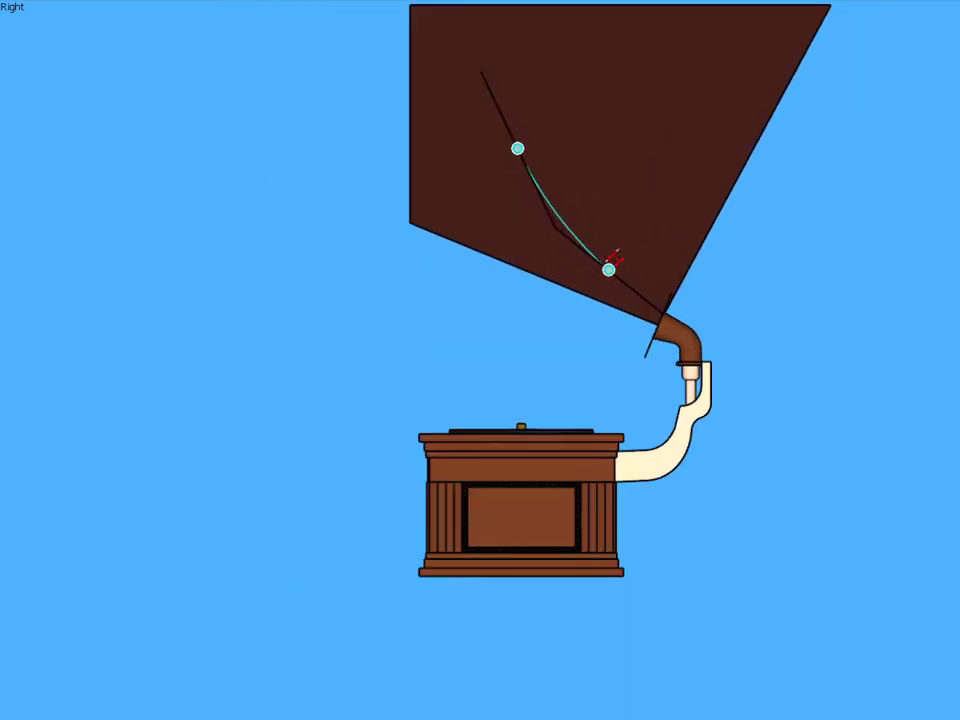
pyautogui.scroll(2, 515, 155)
pyautogui.scroll(-2, 493, 118)
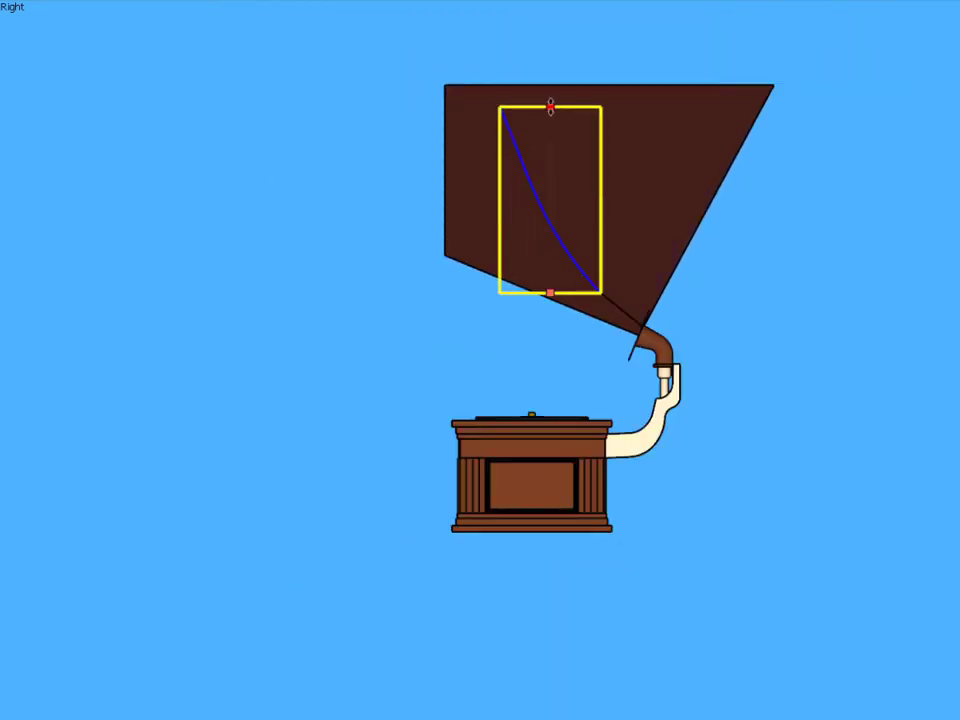
pyautogui.scroll(2, 484, 92)
pyautogui.scroll(4, 450, 68)
pyautogui.scroll(-5, 428, 82)
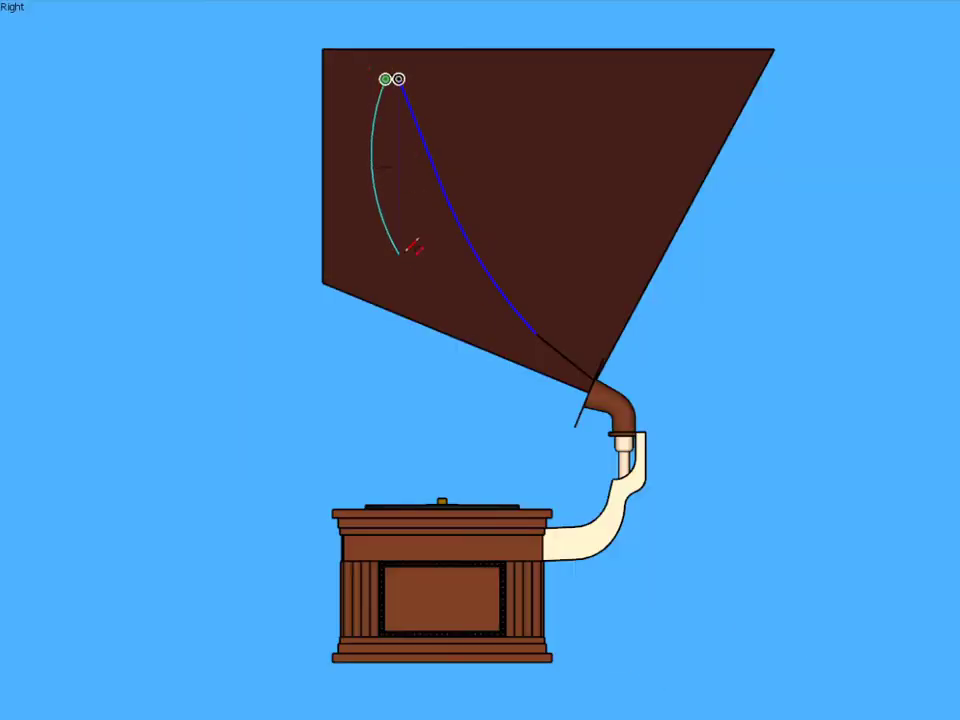
pyautogui.scroll(5, 391, 81)
pyautogui.scroll(1, 390, 120)
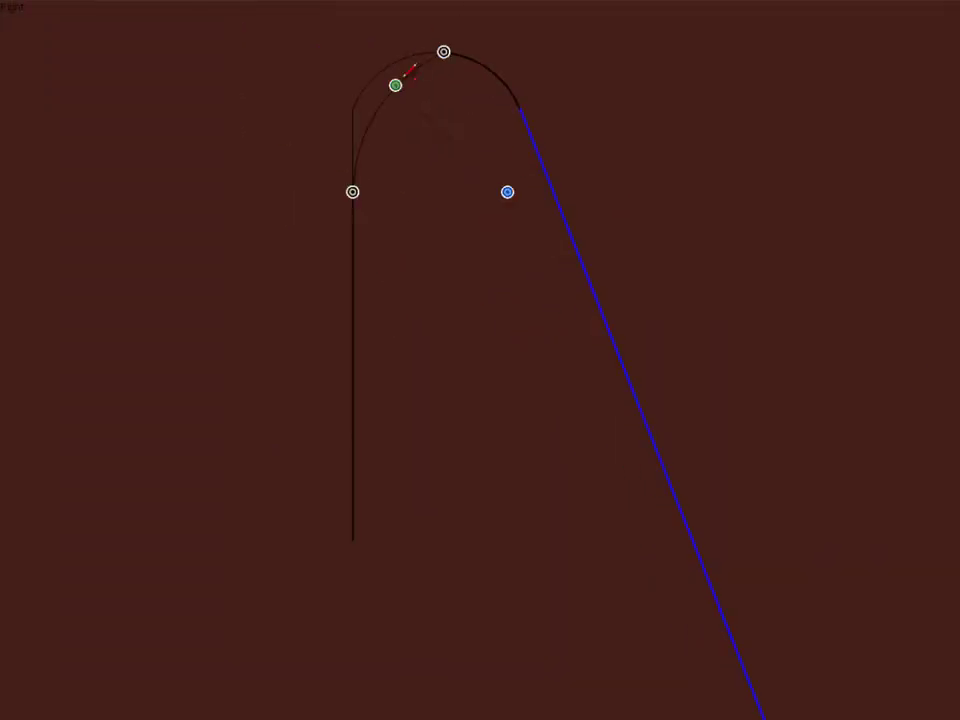
pyautogui.scroll(-1, 460, 55)
pyautogui.scroll(-2, 544, 77)
pyautogui.scroll(-2, 504, 189)
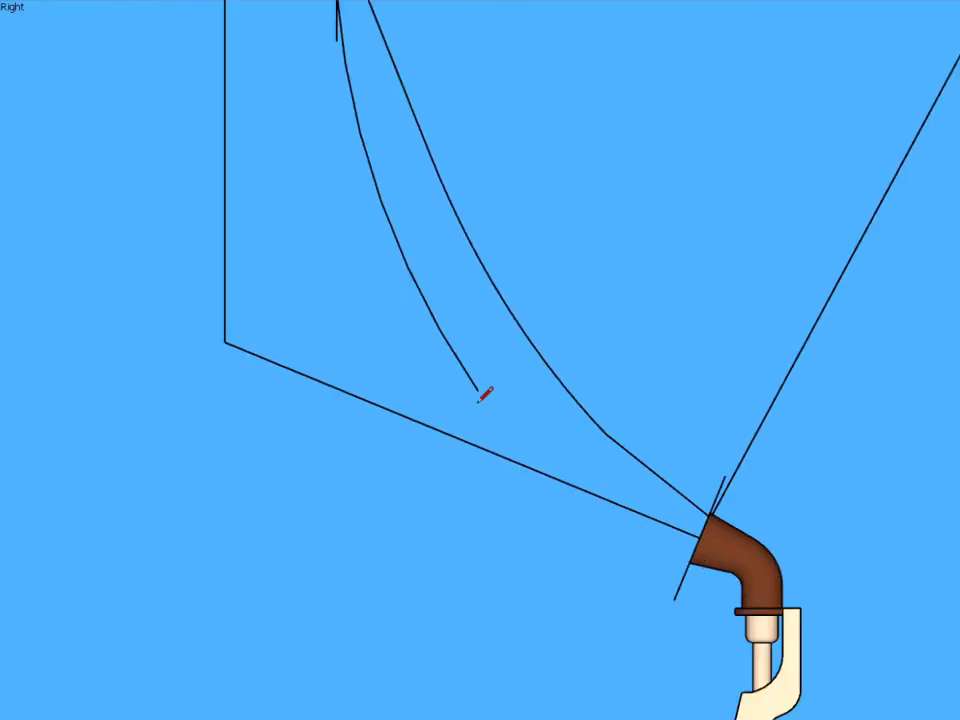
# Close the horn outline into a face and erase the stray edges.
pyautogui.click(497, 461)
pyautogui.press('e')
pyautogui.scroll(-5, 439, 160)
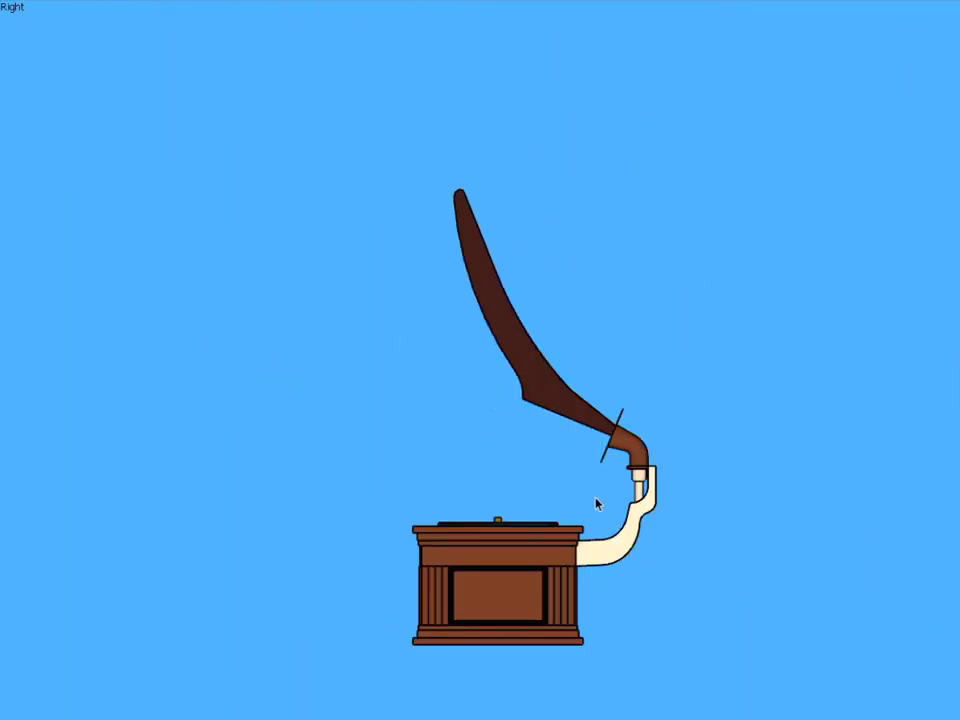
pyautogui.moveTo(597, 504); pyautogui.dragTo(450, 354, button='middle')
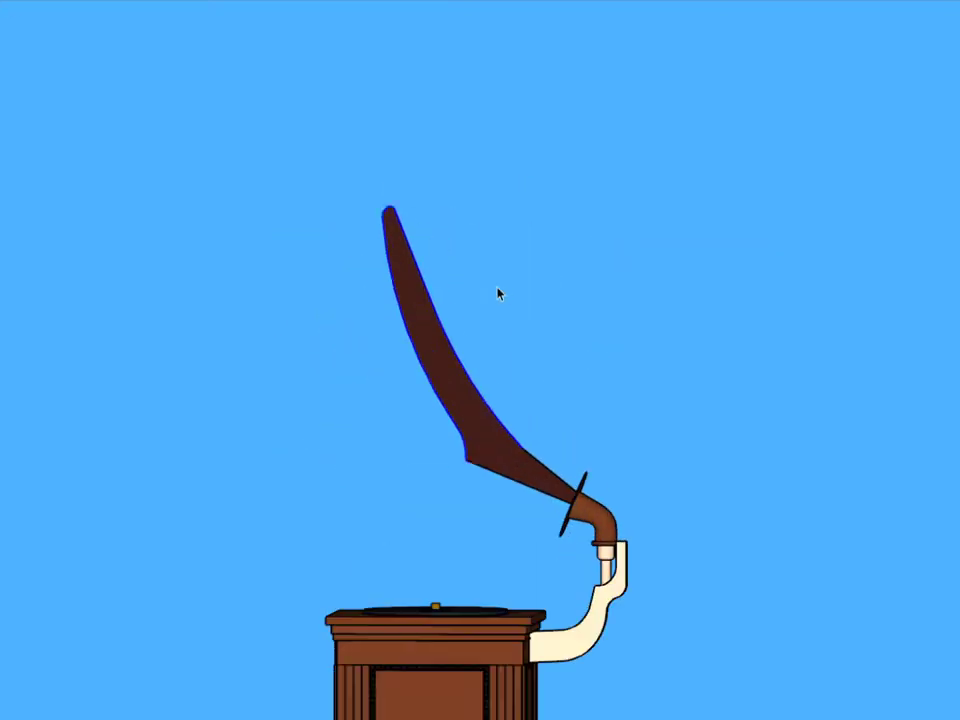
pyautogui.moveTo(493, 481); pyautogui.dragTo(219, 376, button='middle')
# Orbit around to face the horn and zoom in on its neck.
pyautogui.moveTo(222, 222); pyautogui.dragTo(581, 429, button='middle')
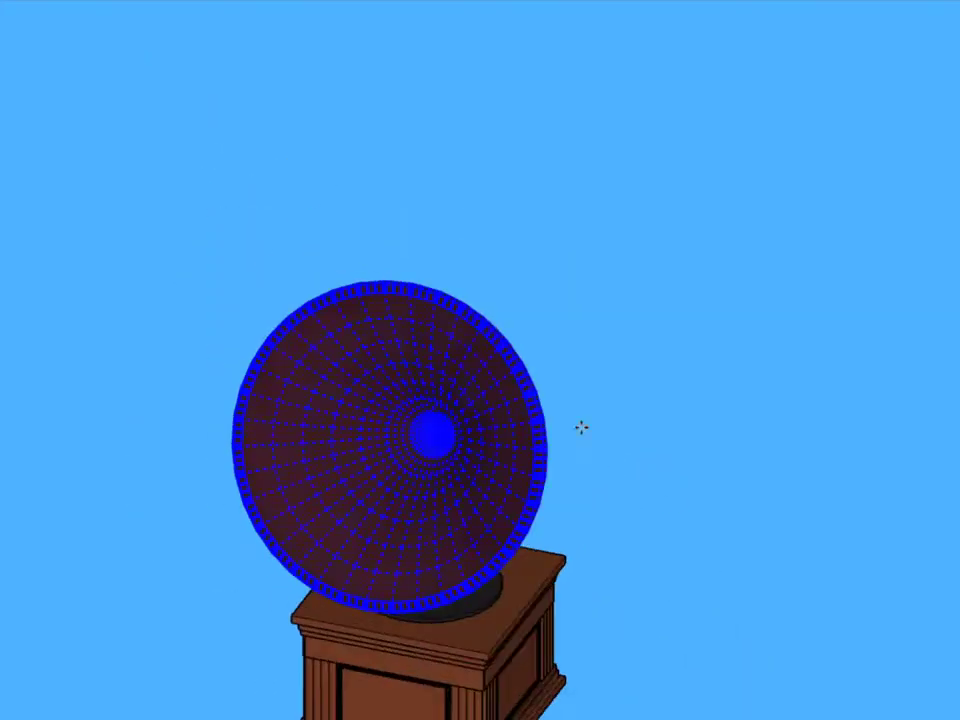
pyautogui.scroll(5, 581, 429)
pyautogui.moveTo(694, 446); pyautogui.dragTo(630, 546, button='middle')
pyautogui.scroll(-2, 630, 546)
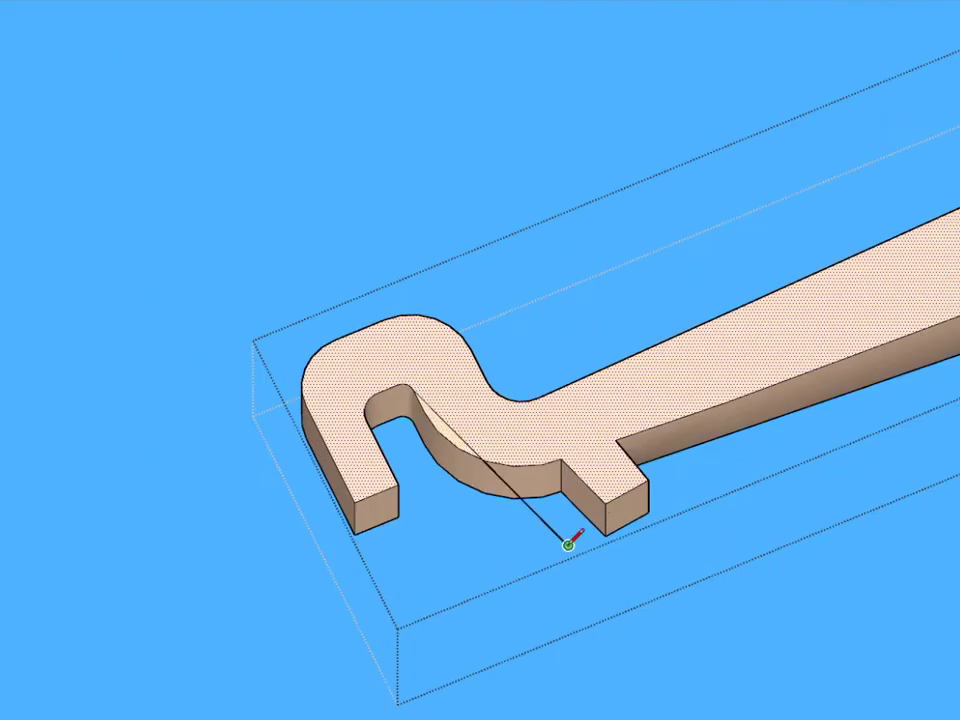
# Redraw the hook outline at the tone arm's end, through its inner corner and vertical edge.
pyautogui.click(567, 545)
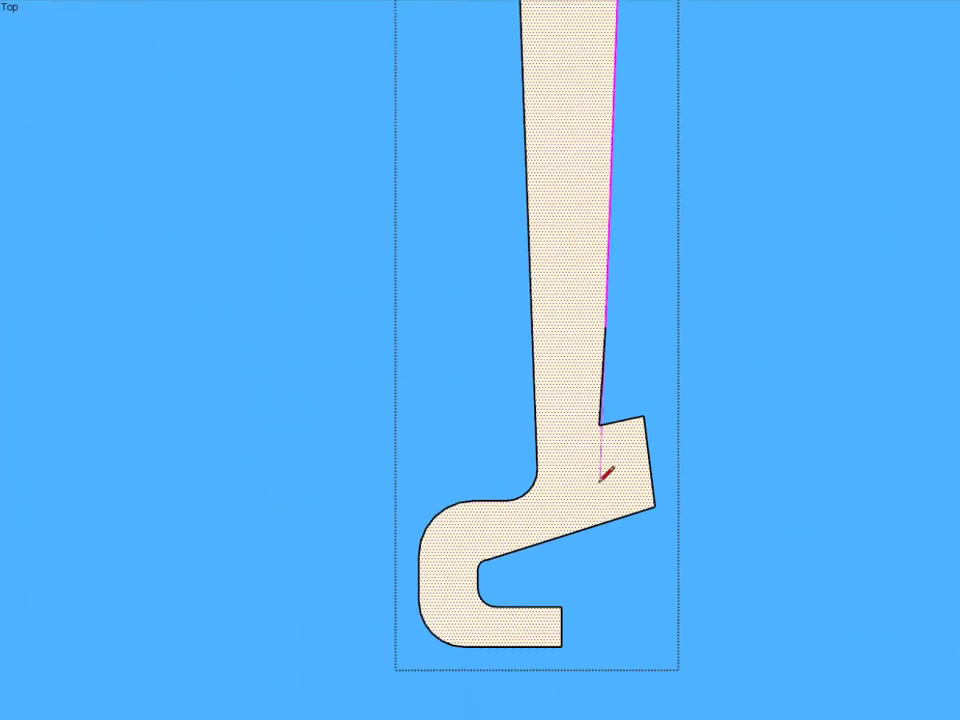
pyautogui.click(607, 238)
pyautogui.scroll(2, 620, 330)
pyautogui.click(573, 515)
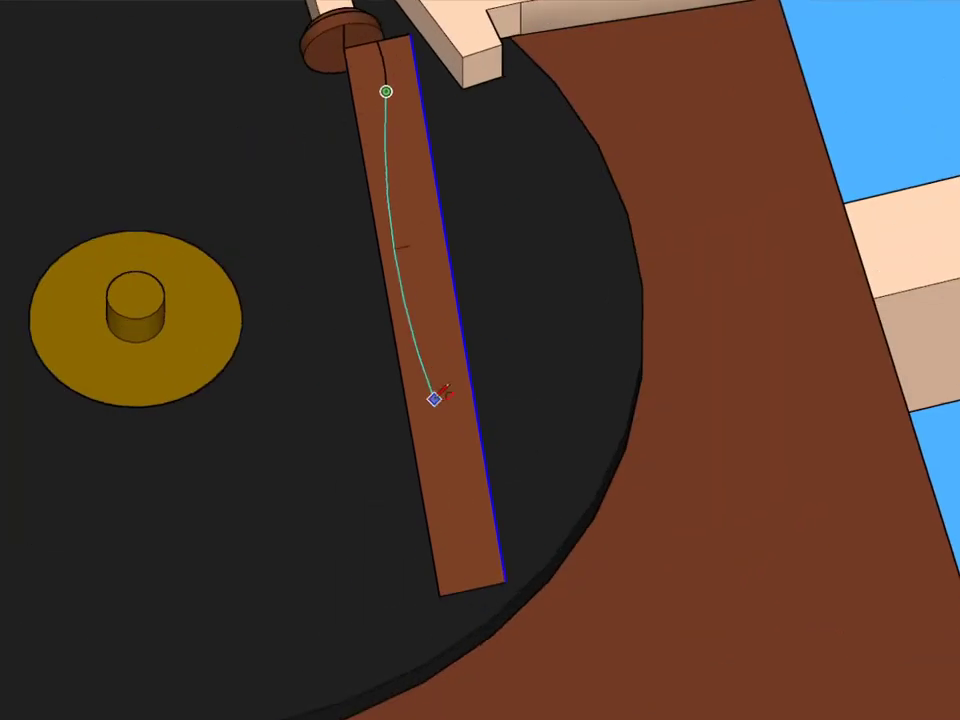
# Finish the needle-profile arc along the brown guide bar.
pyautogui.click(406, 329)
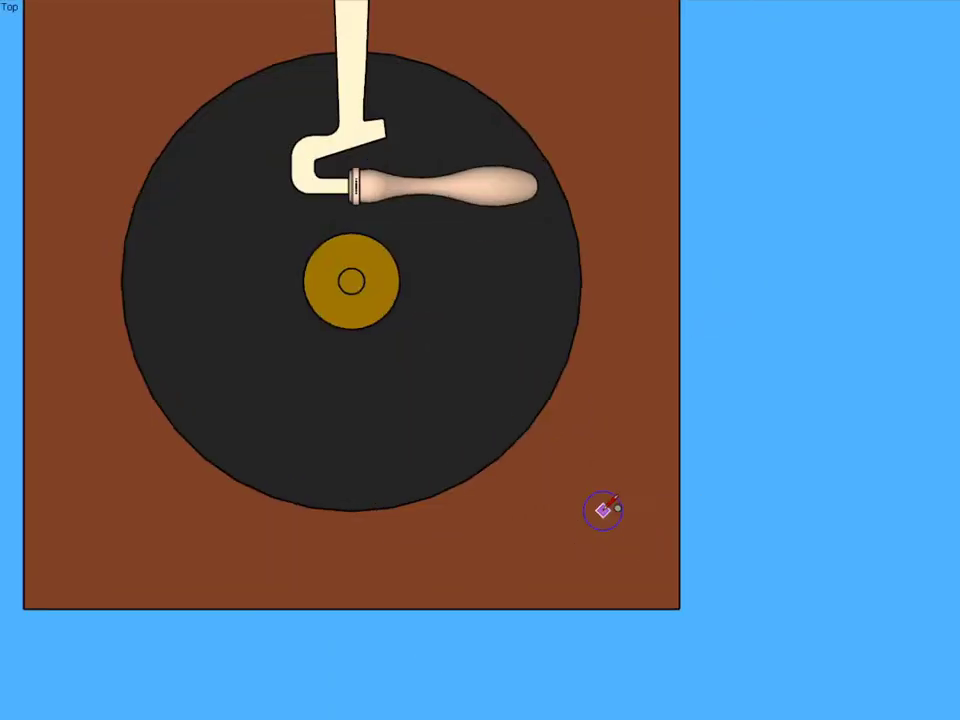
# Draw the knob's circle on the board beside the record.
pyautogui.click(603, 510)
pyautogui.click(692, 514)
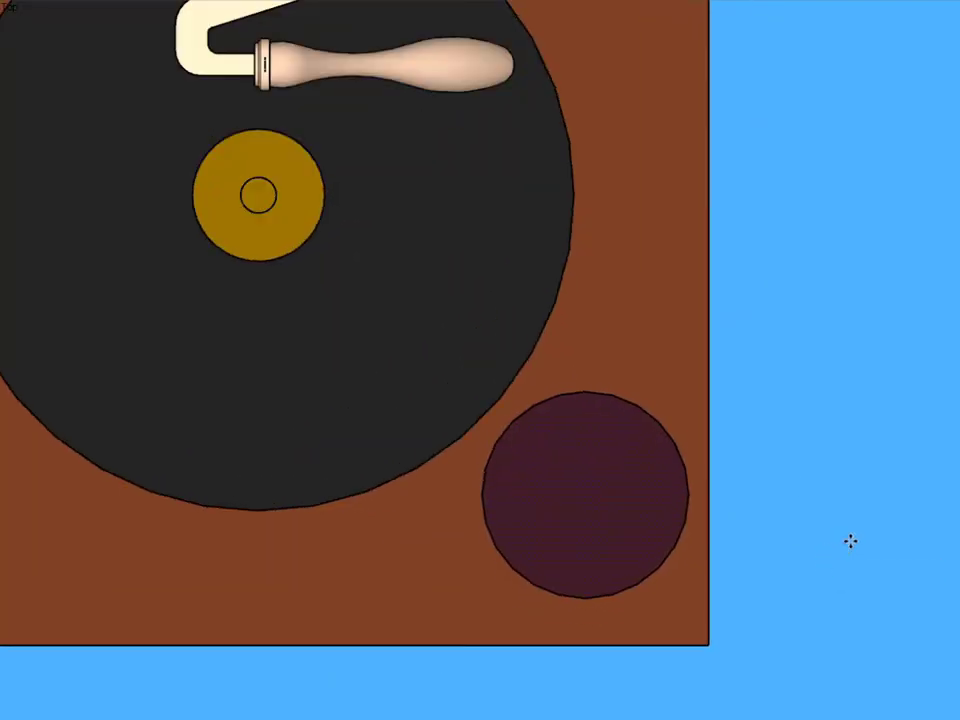